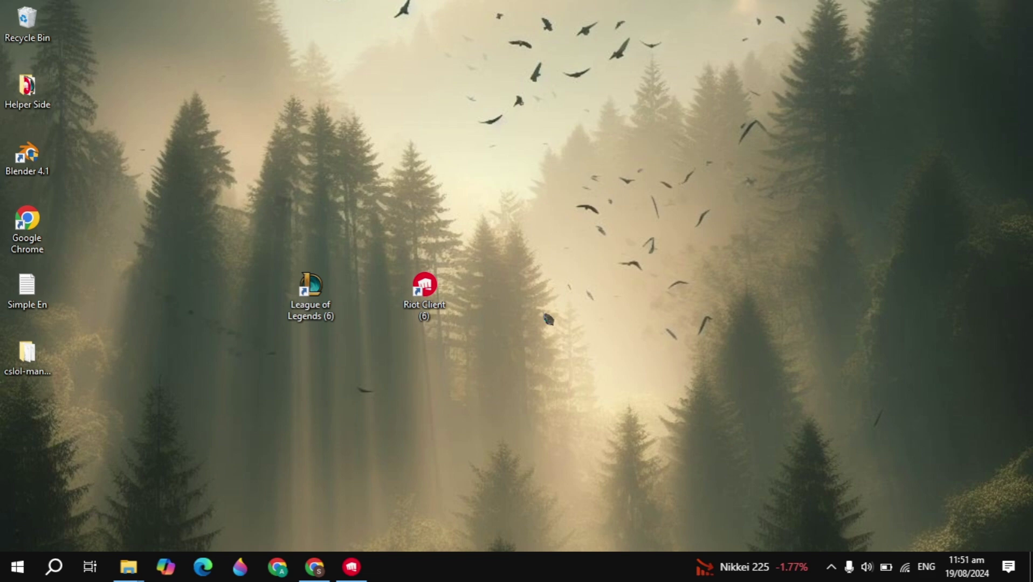
- Launch the Services console by searching 'services' from the taskbar
{"action": "left_click", "coordinate": [53, 567]}
{"action": "type", "text": "ser"}
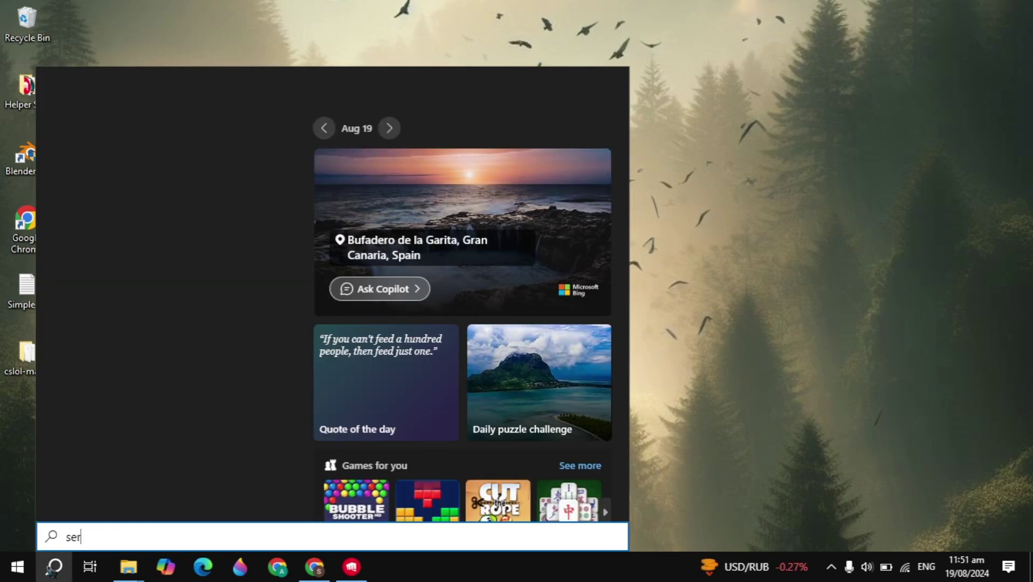
{"action": "type", "text": "vices"}
{"action": "key", "text": "Return"}
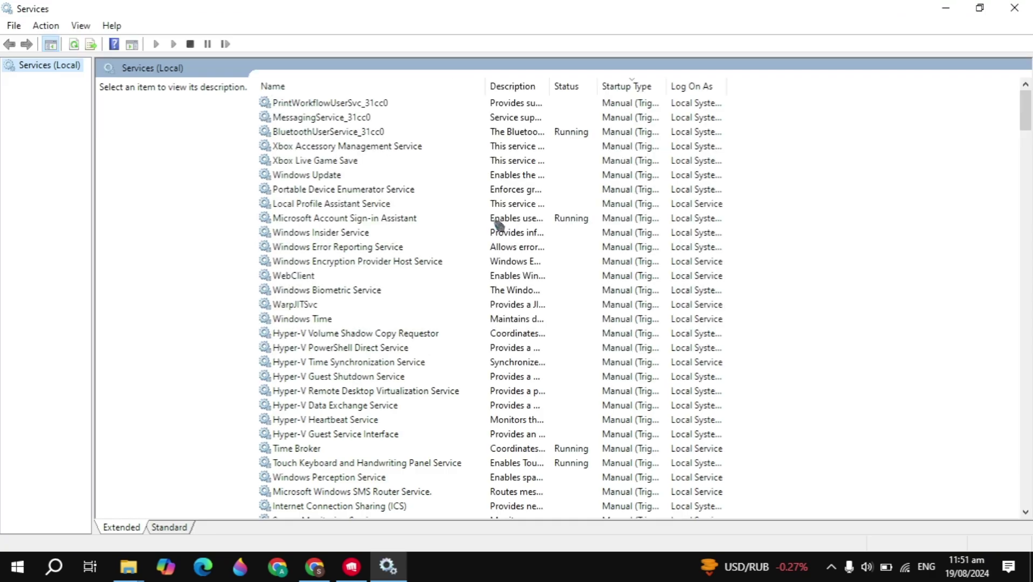
- Locate the vgc service in the services list and bring up its context menu
{"action": "left_click", "coordinate": [498, 225]}
{"action": "key", "text": "v"}
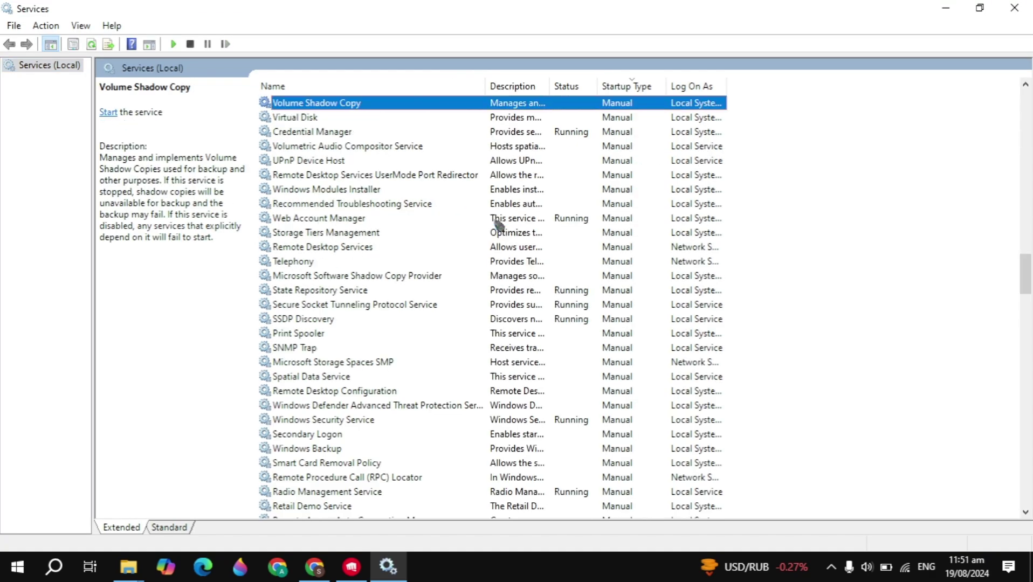
{"action": "key", "text": "v"}
{"action": "key", "text": "v"}
{"action": "key", "text": "v"}
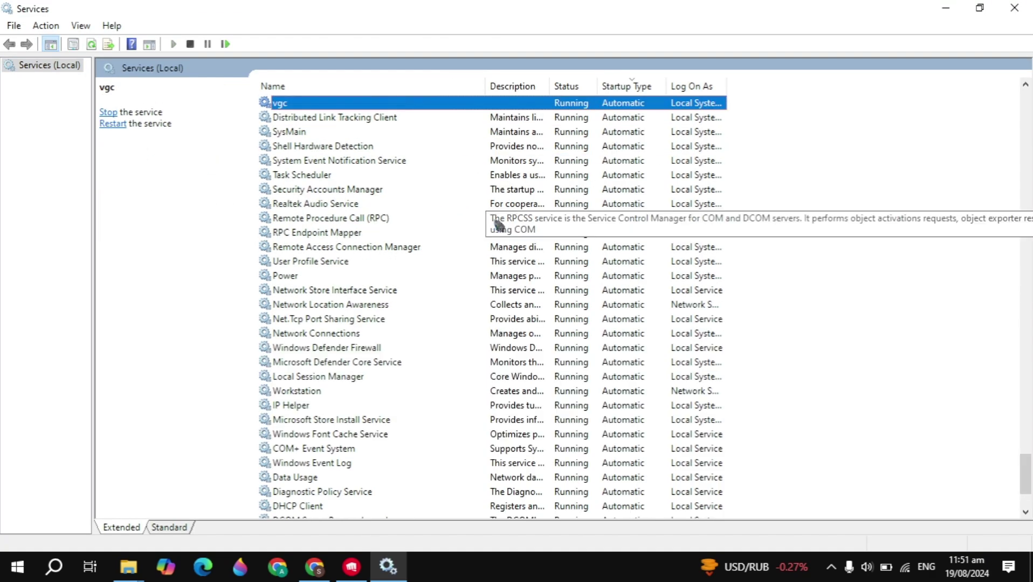
{"action": "scroll", "coordinate": [498, 225], "scroll_direction": "up", "scroll_amount": 5}
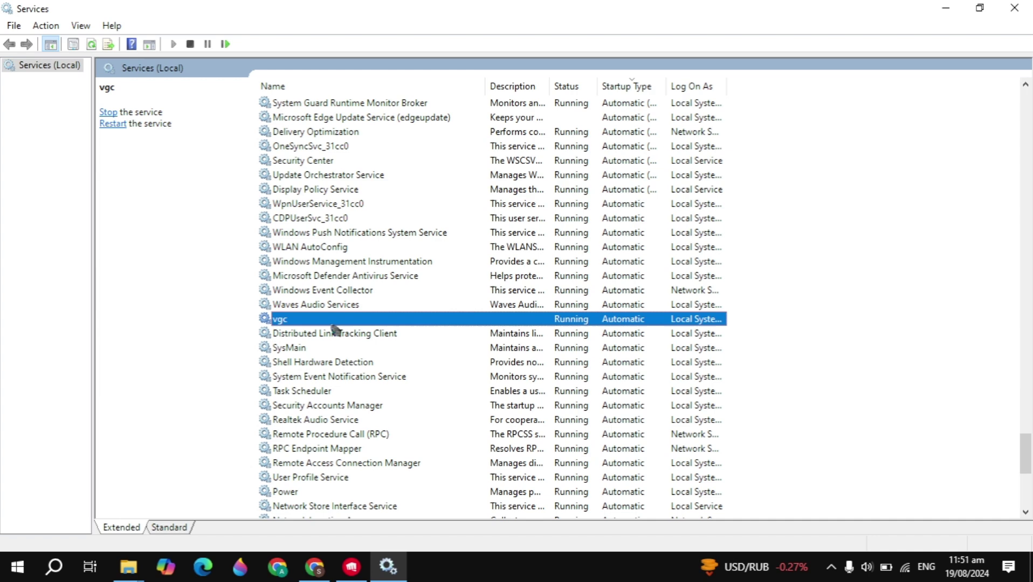
{"action": "right_click", "coordinate": [333, 328]}
- Keep vgc on Automatic startup, stop it, dismiss Error 109, apply, restart it and close
{"action": "left_click", "coordinate": [362, 465]}
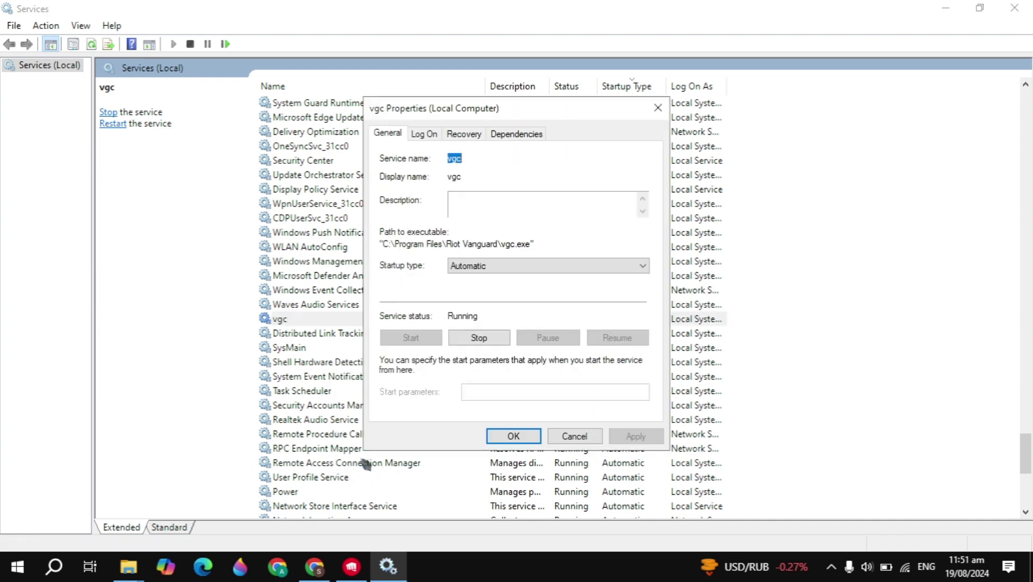
{"action": "left_click", "coordinate": [510, 267]}
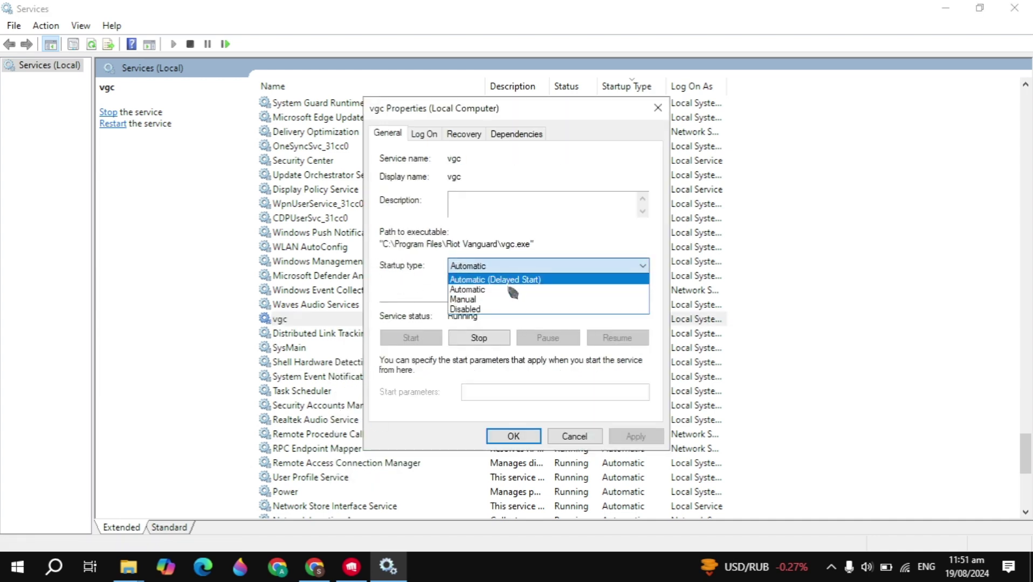
{"action": "left_click", "coordinate": [485, 285]}
{"action": "left_click", "coordinate": [478, 338]}
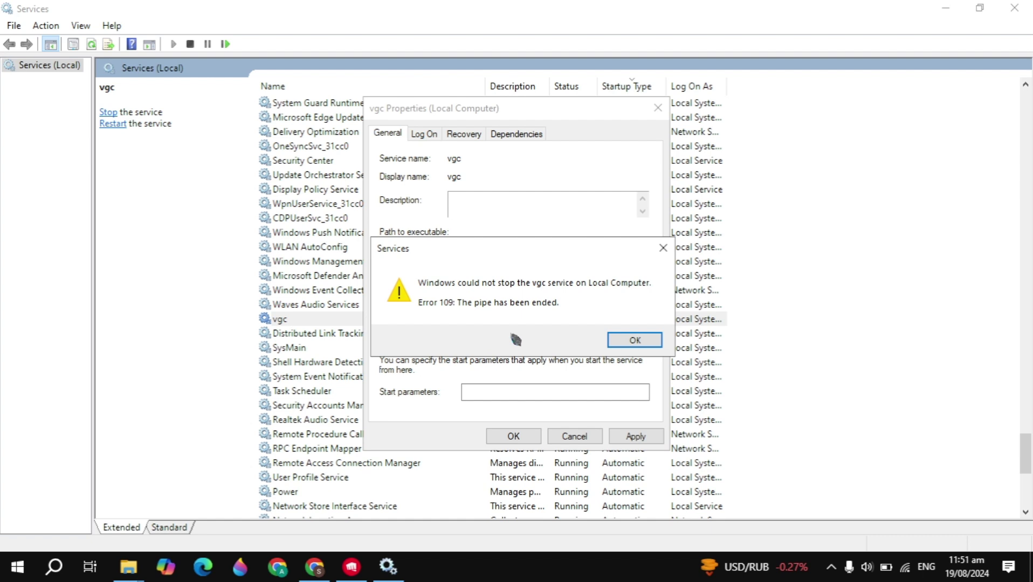
{"action": "left_click", "coordinate": [640, 341]}
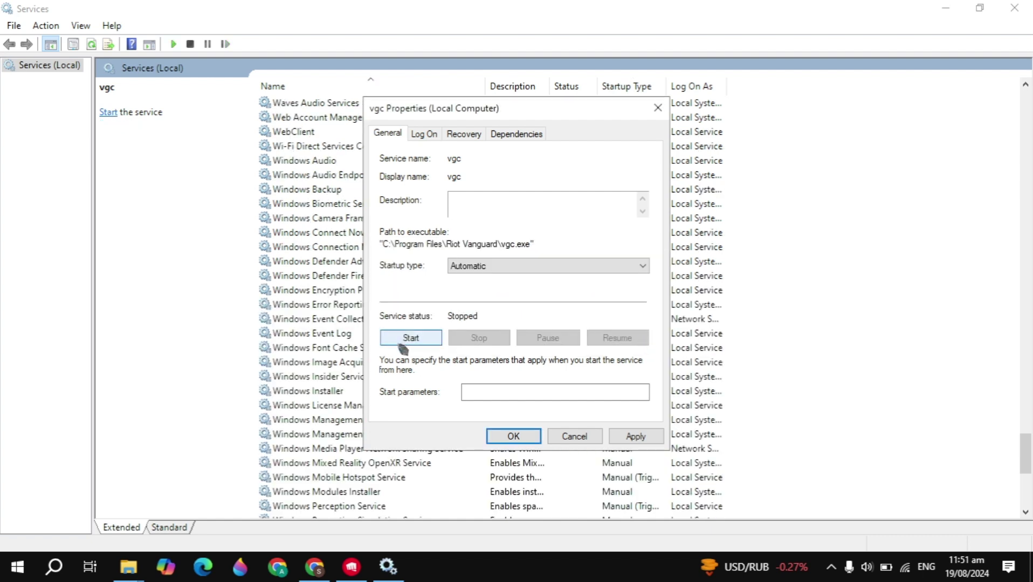
{"action": "left_click", "coordinate": [639, 438]}
{"action": "left_click", "coordinate": [416, 340]}
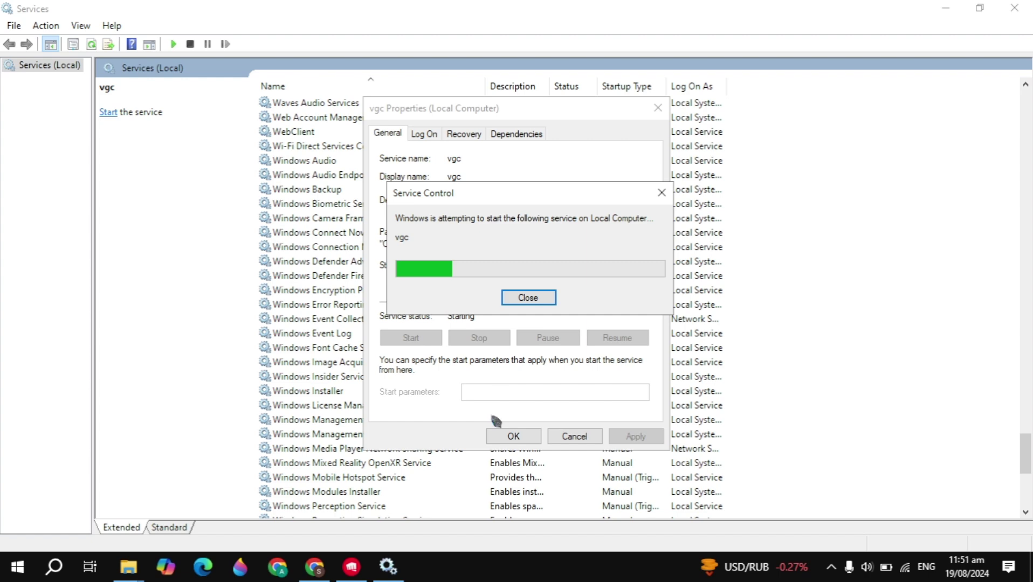
{"action": "left_click", "coordinate": [517, 438]}
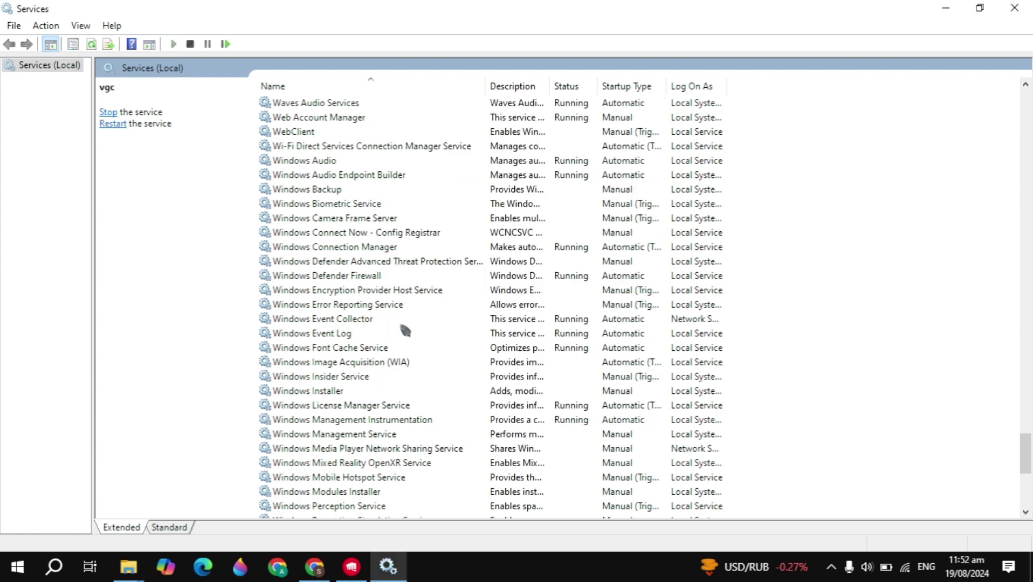
- Check the vgc entry in the services list, then close the Services console
{"action": "scroll", "coordinate": [455, 234], "scroll_direction": "up", "scroll_amount": 12}
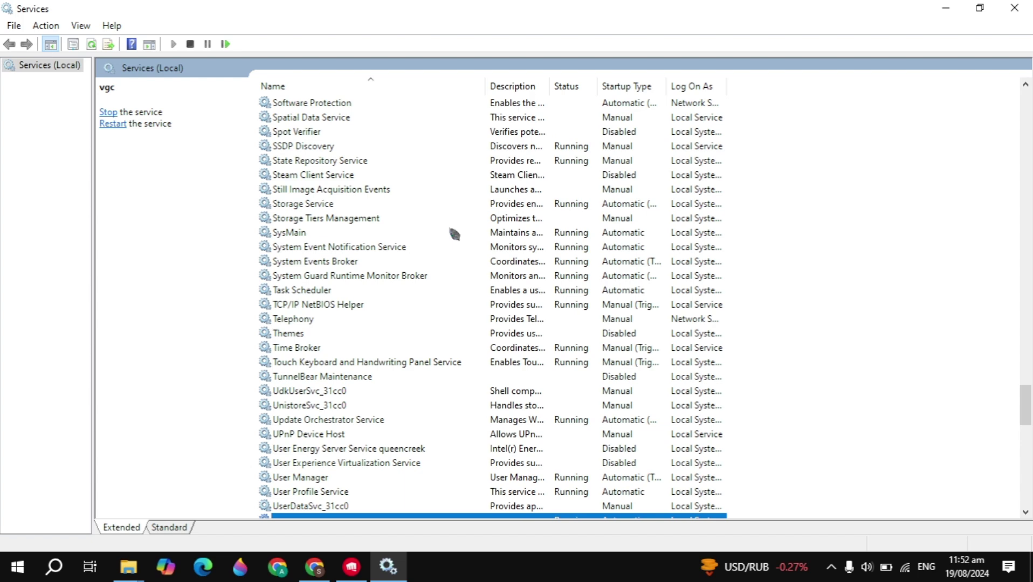
{"action": "scroll", "coordinate": [454, 234], "scroll_direction": "down", "scroll_amount": 3}
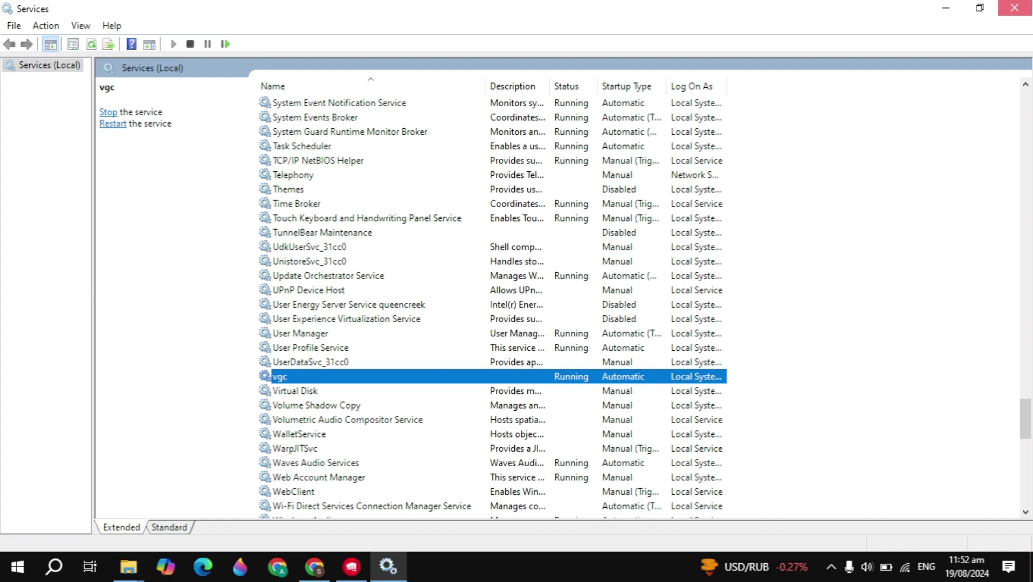
{"action": "left_click", "coordinate": [1015, 8]}
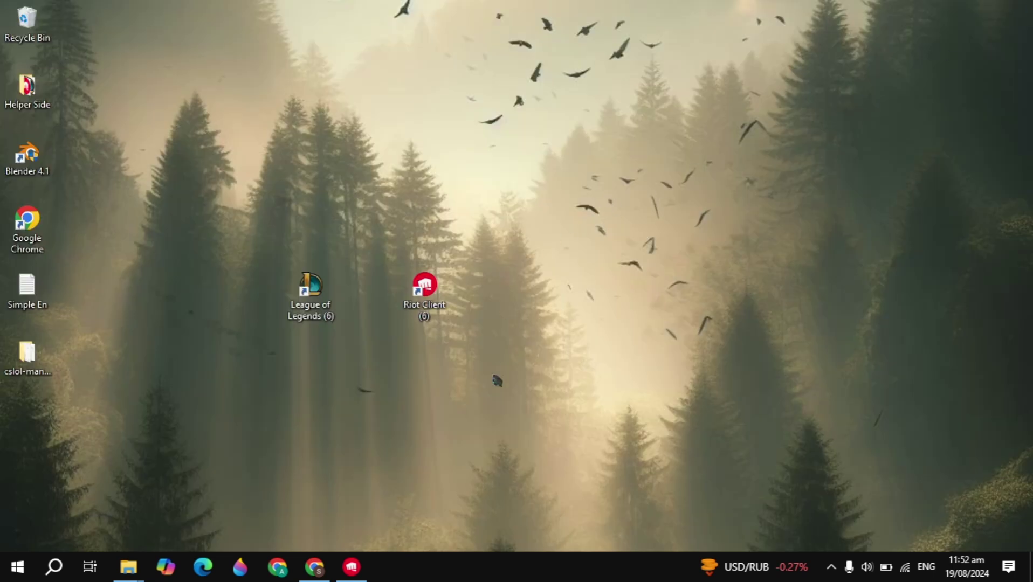
{"action": "left_click", "coordinate": [54, 567]}
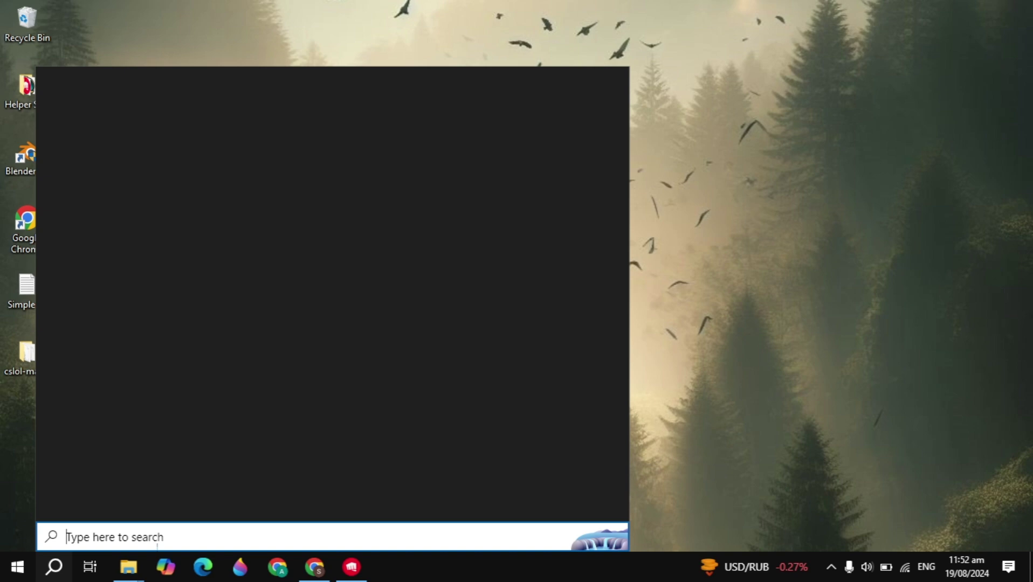
{"action": "type", "text": "updat"}
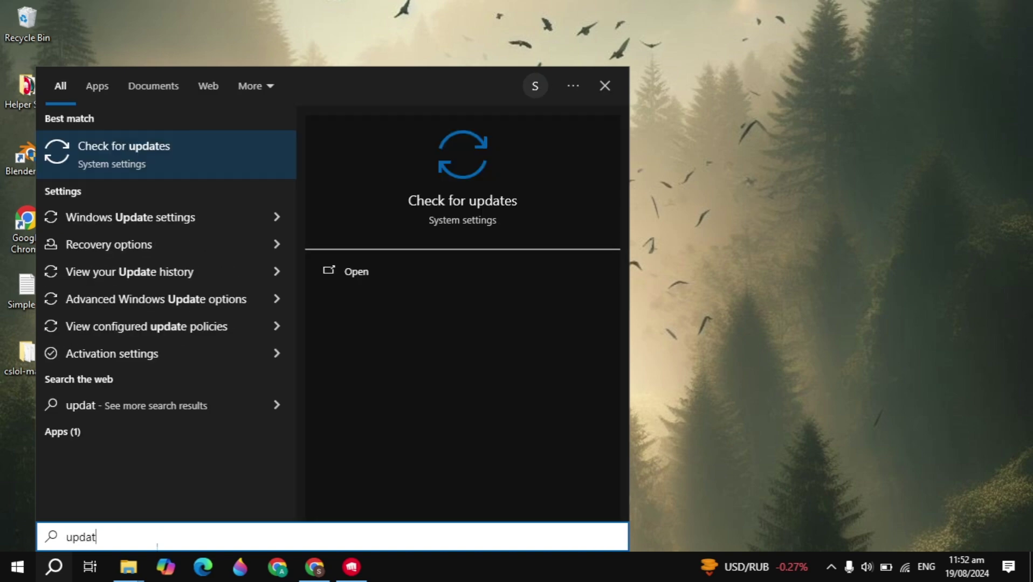
{"action": "key", "text": "Return"}
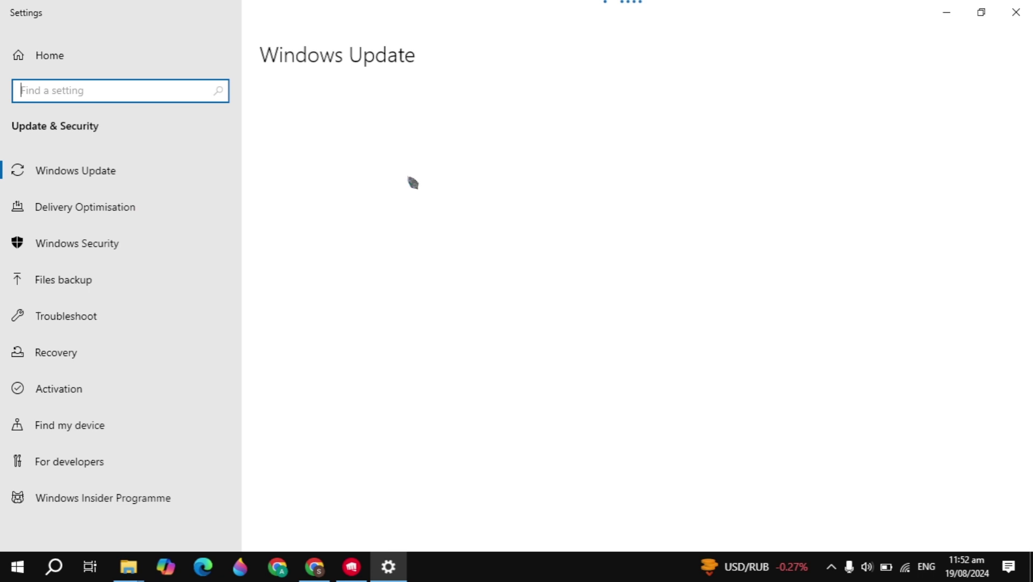
{"action": "left_click", "coordinate": [1016, 12]}
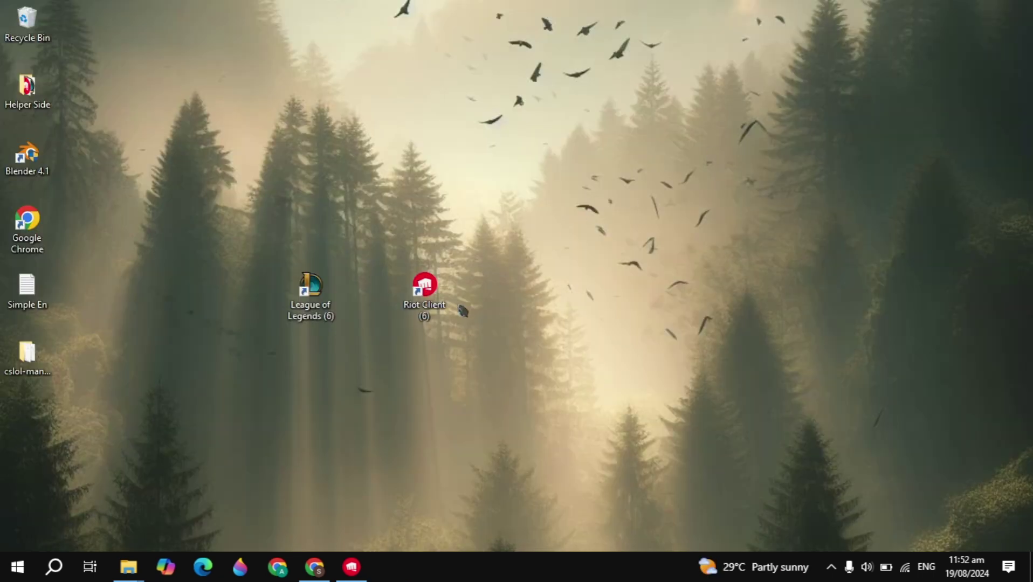
- In an administrator cmd, run ipconfig /flushdns and netsh winsock reset, then close it
{"action": "left_click", "coordinate": [54, 566]}
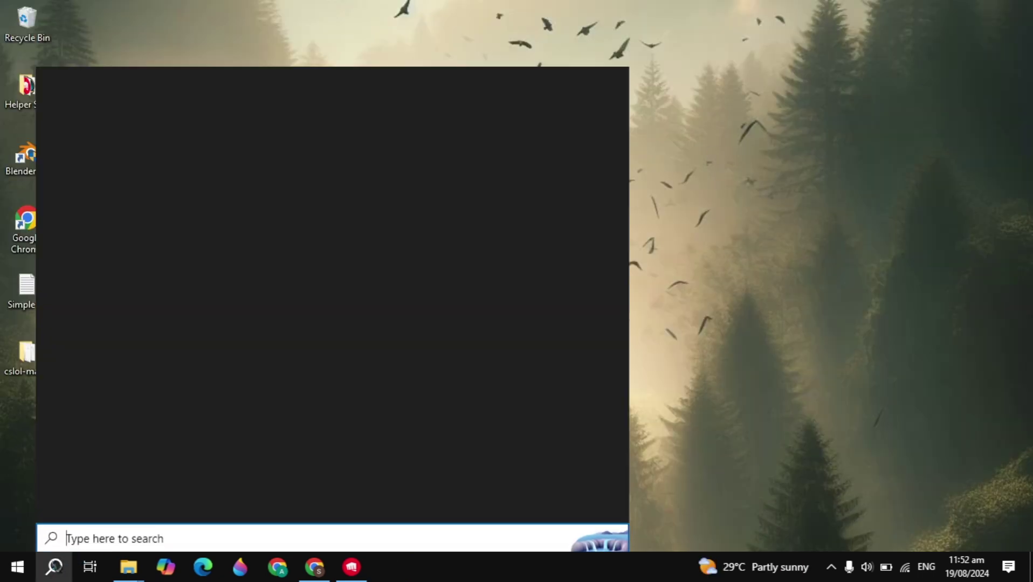
{"action": "type", "text": "cmd"}
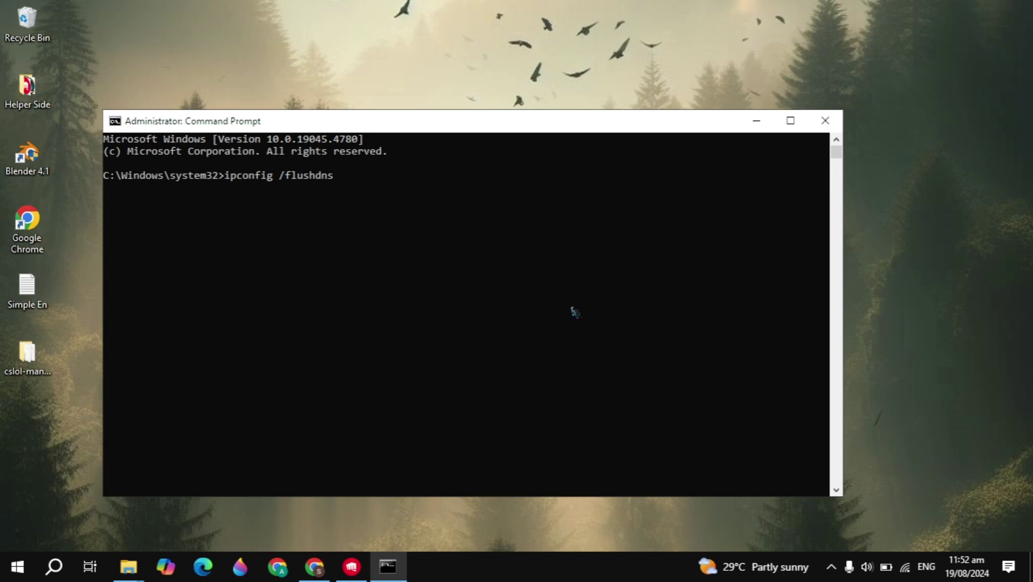
{"action": "key", "text": "Return"}
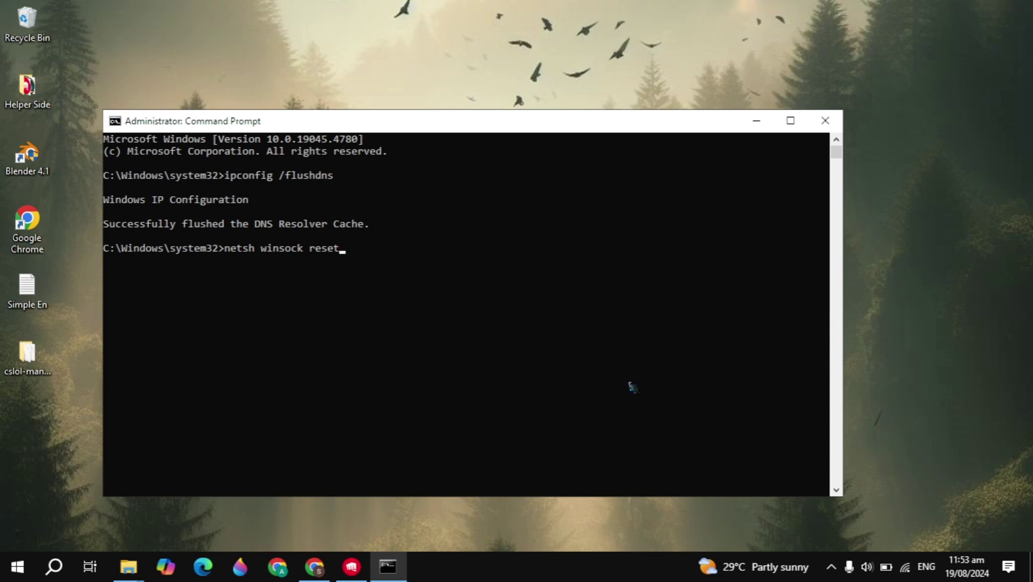
{"action": "key", "text": "Return"}
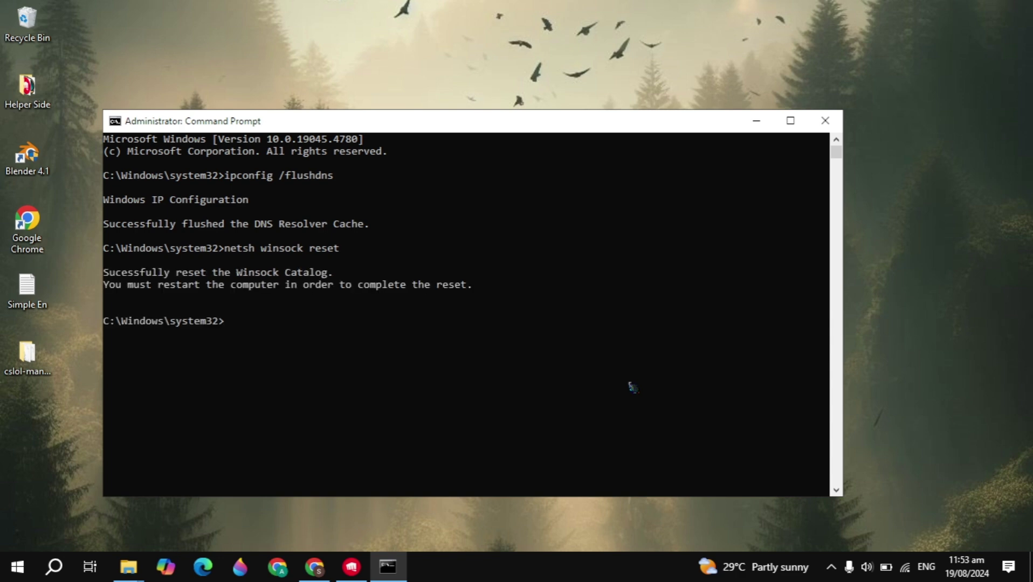
{"action": "left_click", "coordinate": [825, 120]}
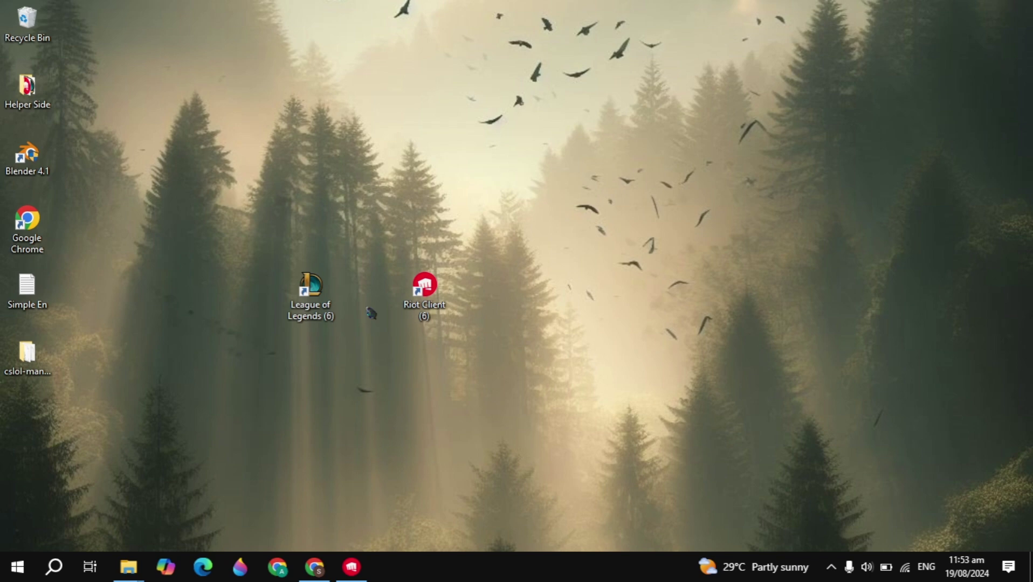
- Open the League of Legends shortcut's properties on the Compatibility tab
{"action": "right_click", "coordinate": [308, 299]}
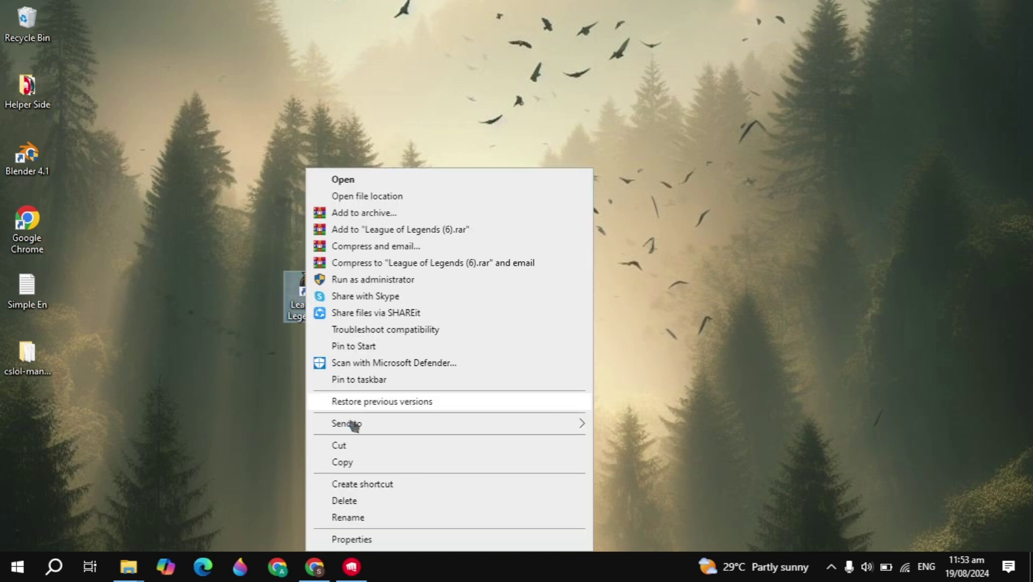
{"action": "left_click", "coordinate": [352, 539]}
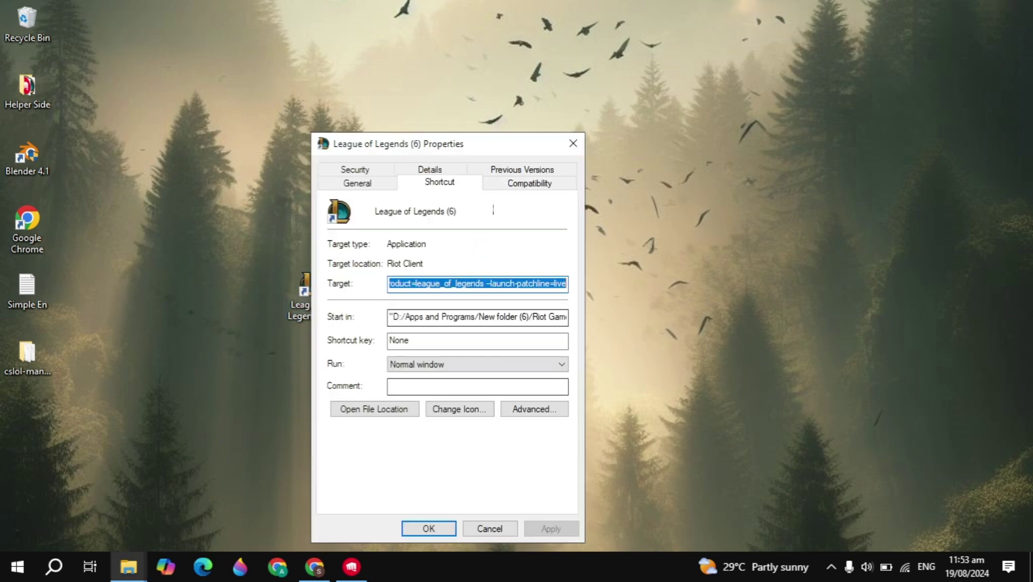
{"action": "left_click", "coordinate": [515, 171]}
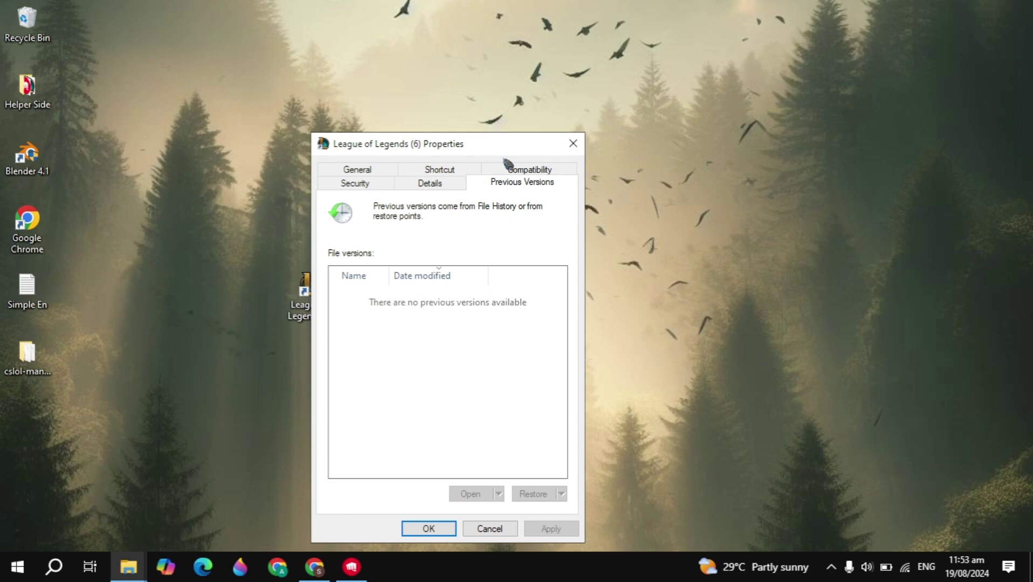
{"action": "left_click", "coordinate": [510, 167]}
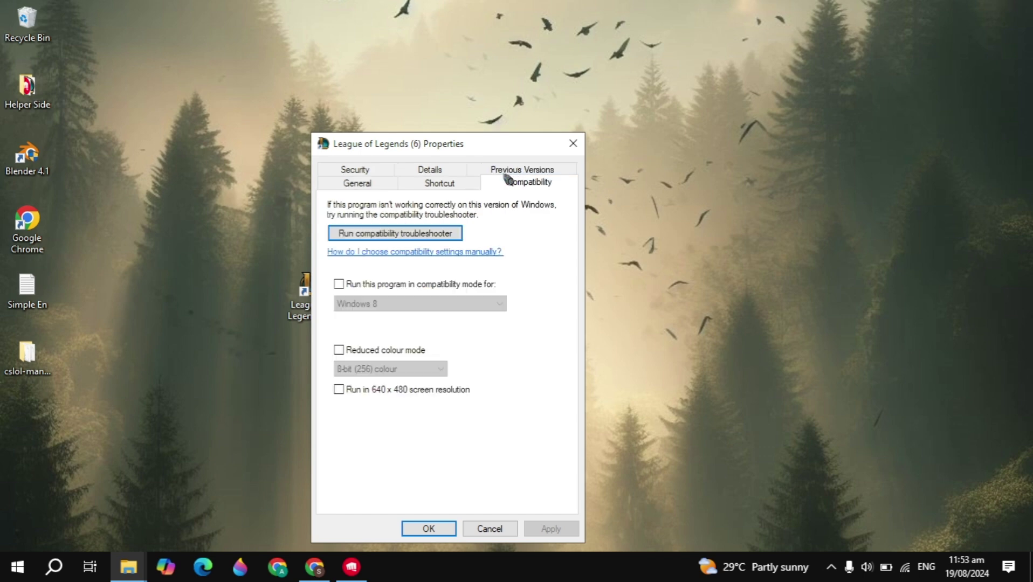
- Enable Windows 8 compatibility mode and run as administrator, then apply and close
{"action": "left_click", "coordinate": [340, 284]}
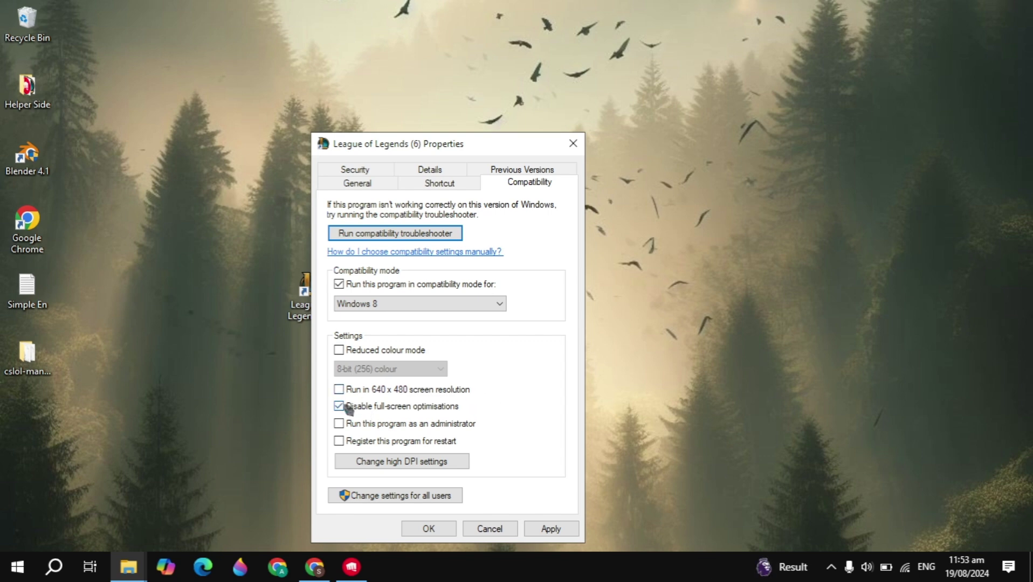
{"action": "left_click", "coordinate": [346, 427]}
{"action": "left_click", "coordinate": [559, 531]}
{"action": "left_click", "coordinate": [426, 530]}
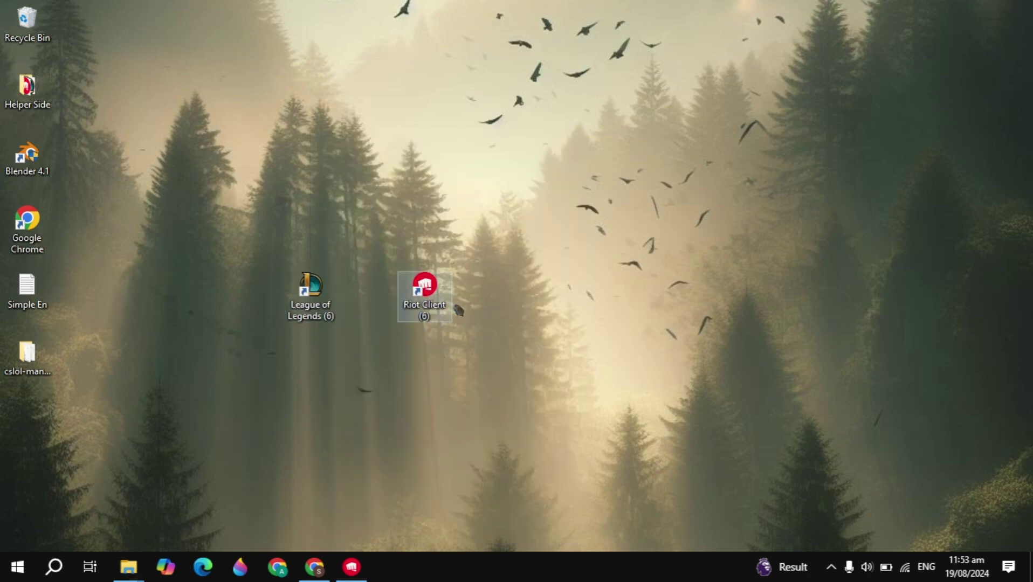
- Open Network Connections via ncpa.cpl and bring up the WiFi adapter's Properties
{"action": "left_click", "coordinate": [316, 307]}
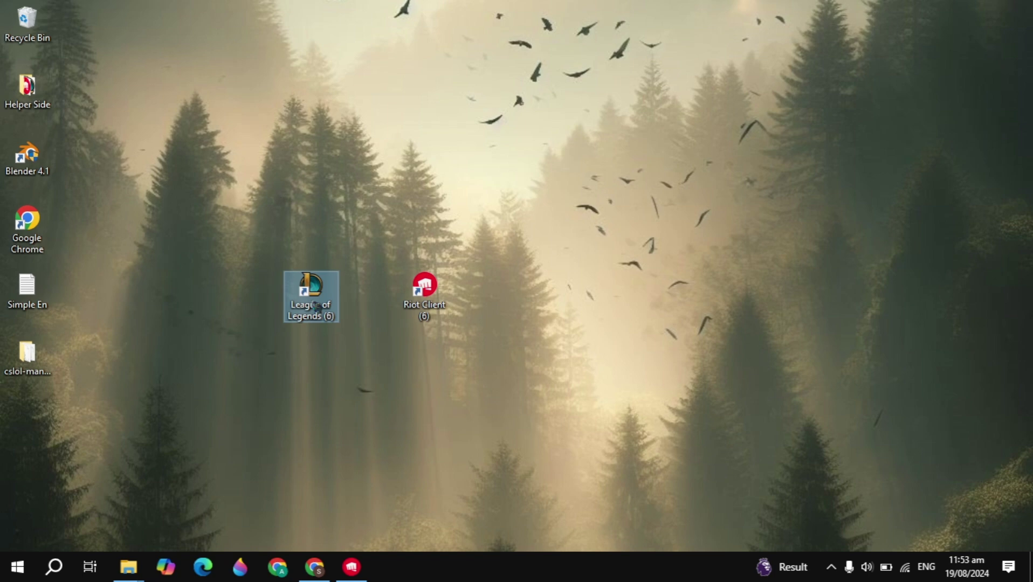
{"action": "left_click", "coordinate": [54, 567]}
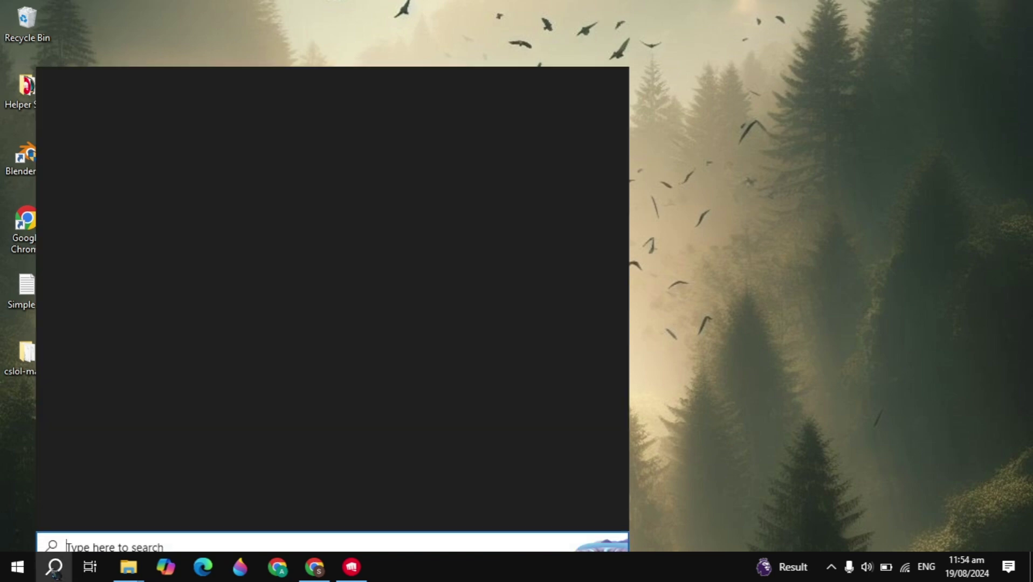
{"action": "type", "text": "ncpa"}
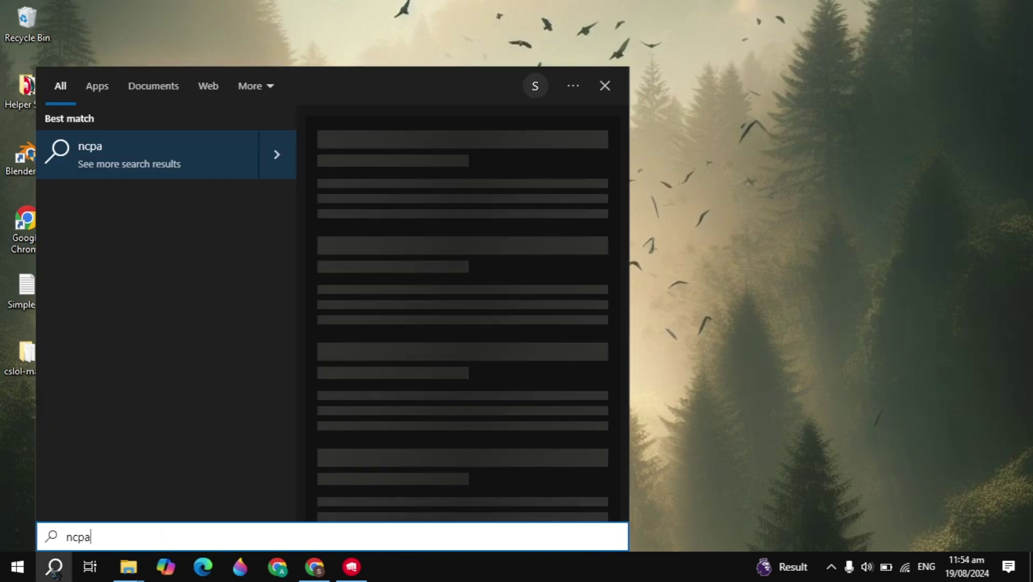
{"action": "type", "text": ".cpl"}
{"action": "left_click", "coordinate": [173, 150]}
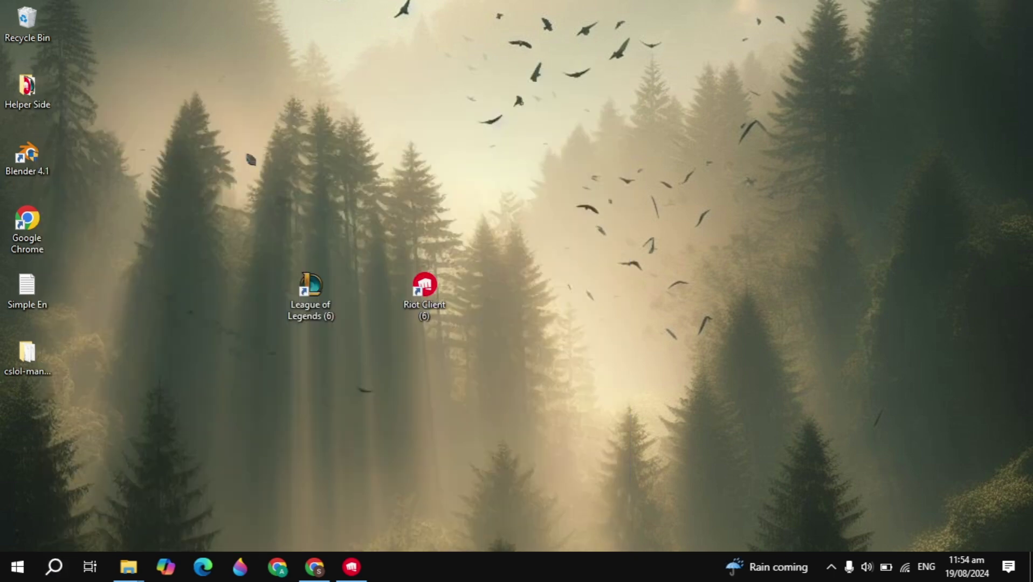
{"action": "left_click", "coordinate": [714, 199]}
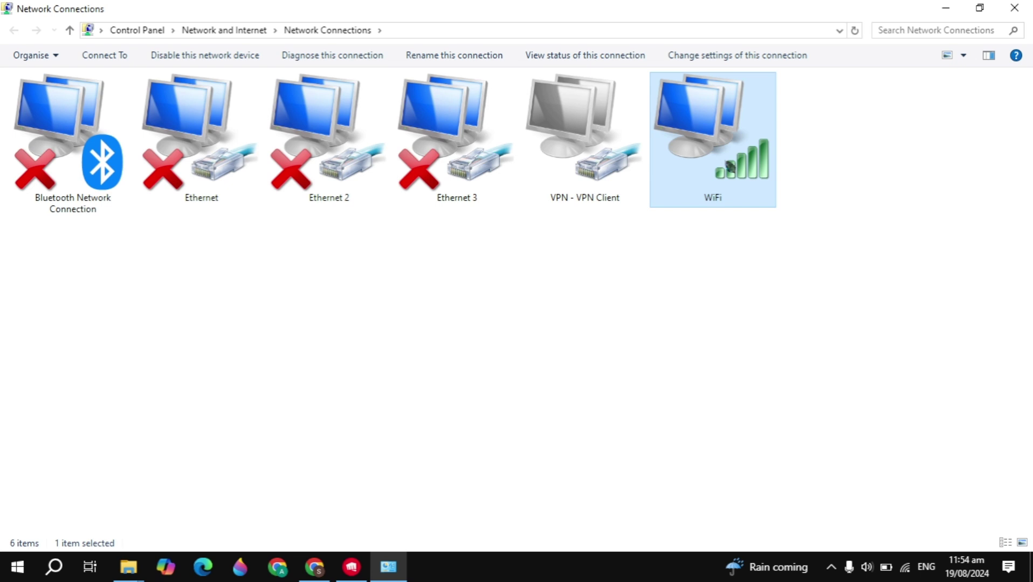
{"action": "right_click", "coordinate": [731, 167]}
{"action": "left_click", "coordinate": [759, 325]}
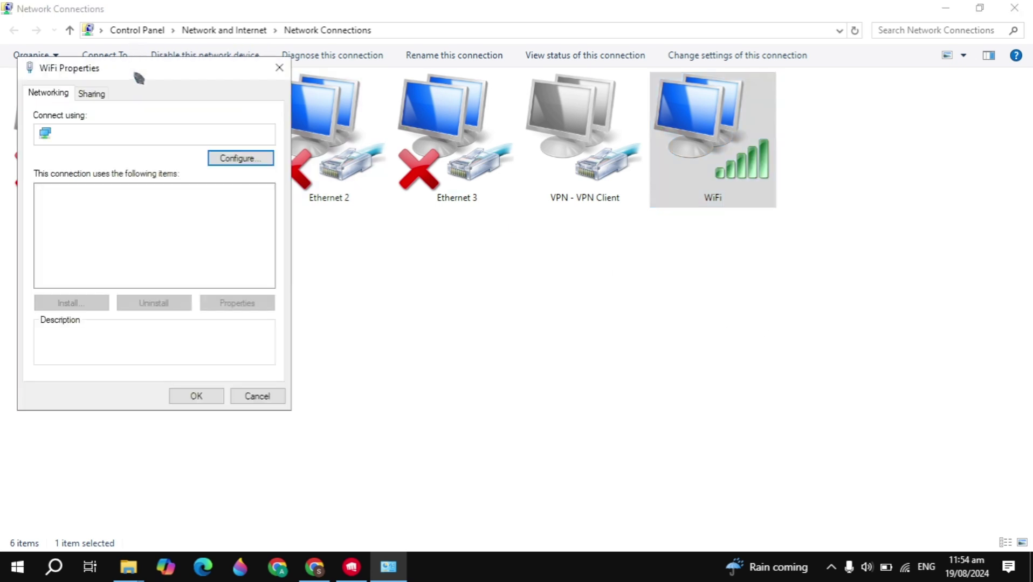
- Untick Internet Protocol Version 6 for WiFi and select Internet Protocol Version 4
{"action": "left_click_drag", "start_coordinate": [139, 79], "coordinate": [480, 118]}
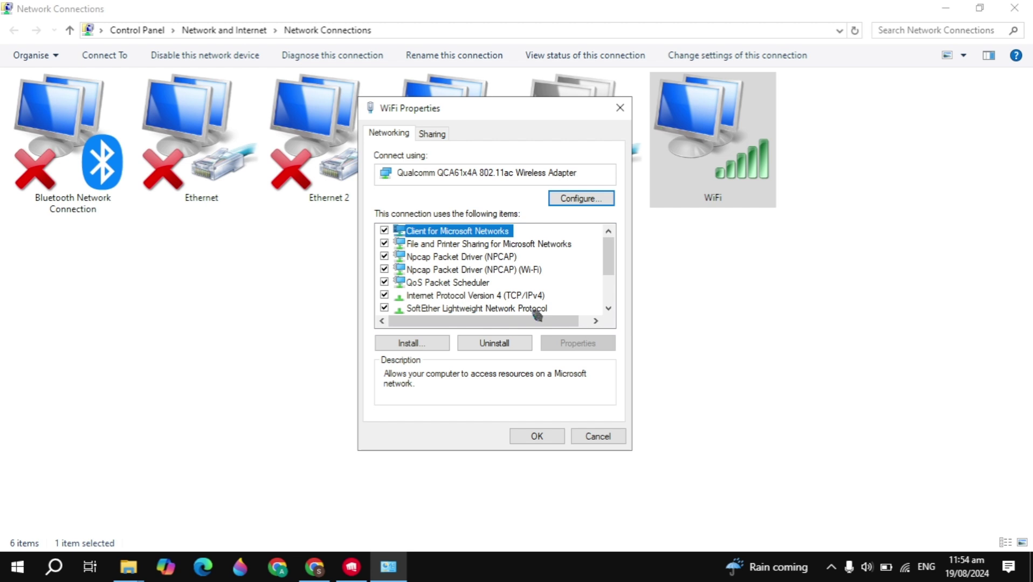
{"action": "scroll", "coordinate": [538, 315], "scroll_direction": "down", "scroll_amount": 2}
{"action": "left_click", "coordinate": [487, 284]}
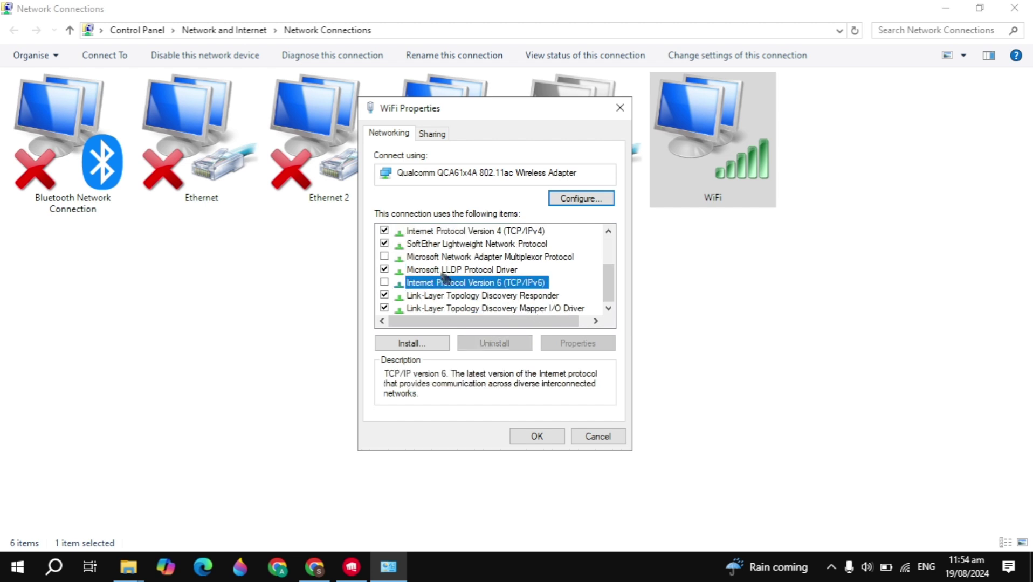
{"action": "scroll", "coordinate": [445, 276], "scroll_direction": "up", "scroll_amount": 3}
{"action": "left_click", "coordinate": [497, 296]}
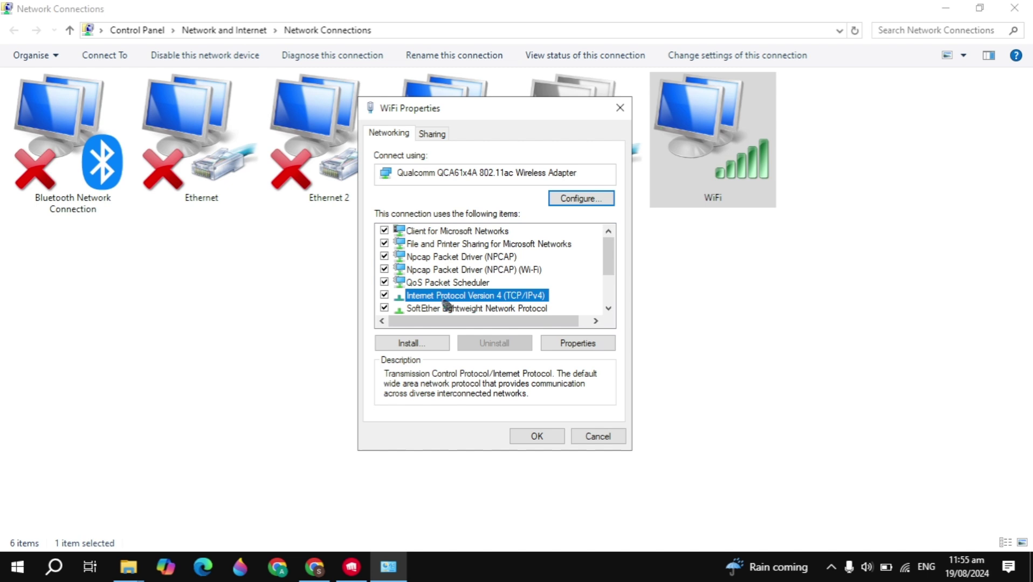
- Set the WiFi IPv4 DNS servers to 8.8.8.8 and 8.8.4.4 and close the dialogs
{"action": "left_click", "coordinate": [594, 346]}
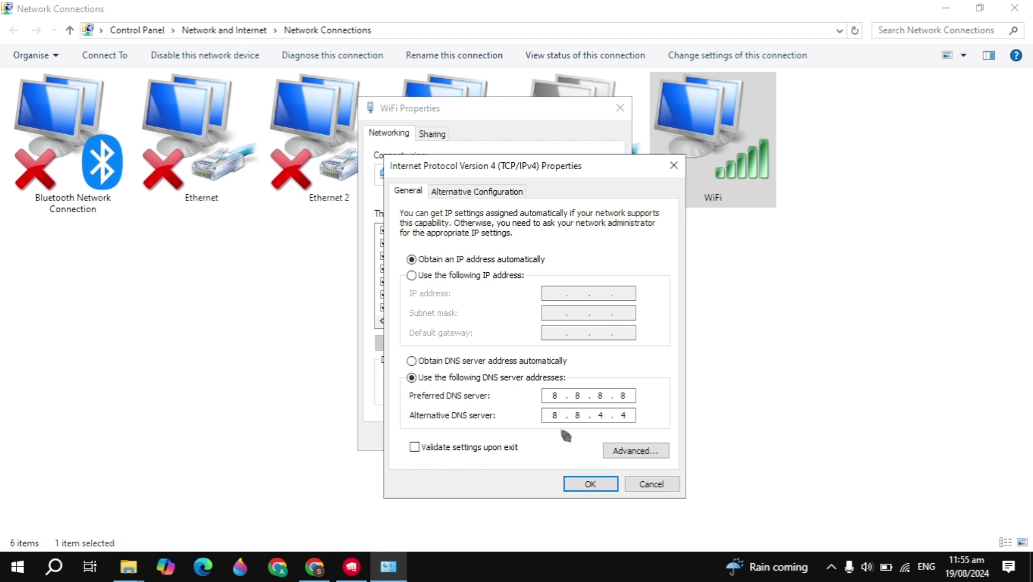
{"action": "left_click", "coordinate": [590, 486]}
{"action": "left_click", "coordinate": [535, 436]}
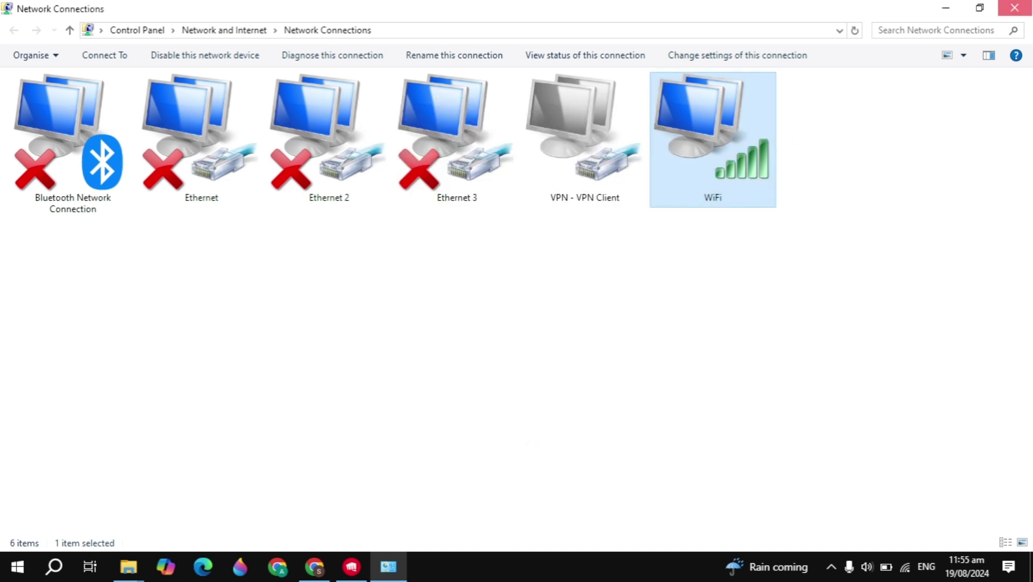
- Close Network Connections and open Control Panel by searching 'cont'
{"action": "left_click", "coordinate": [1014, 7]}
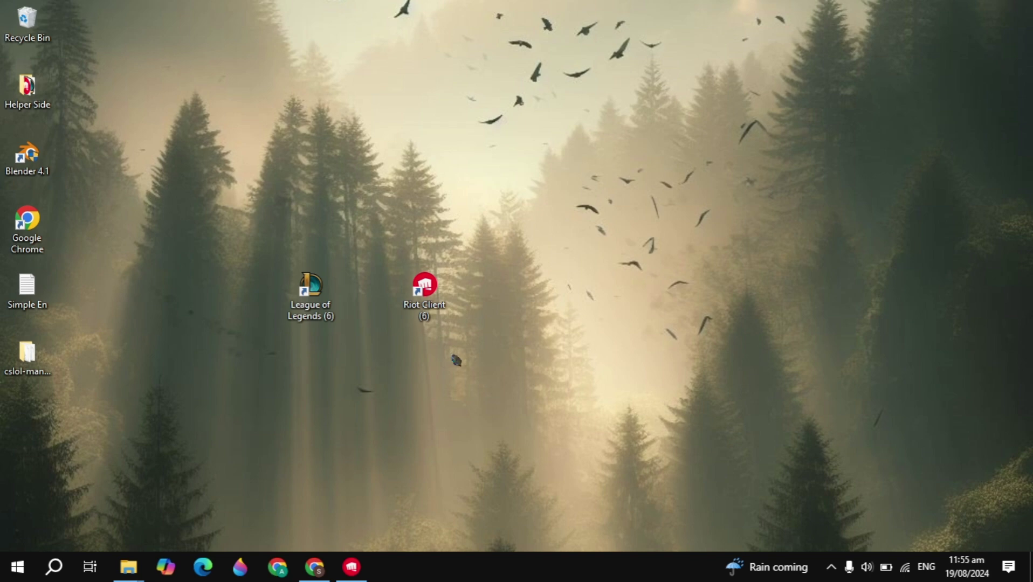
{"action": "left_click", "coordinate": [54, 566]}
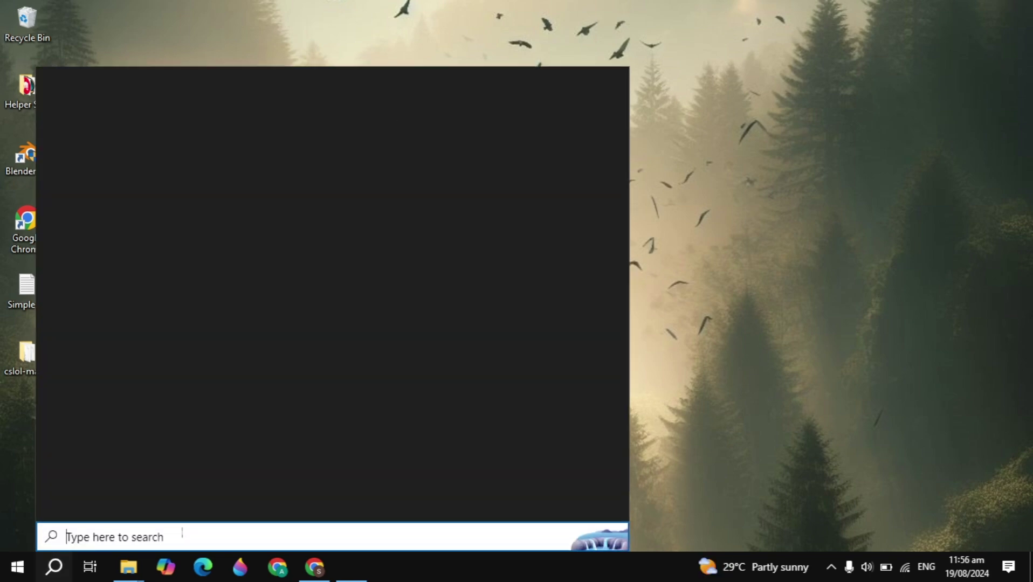
{"action": "type", "text": "cont"}
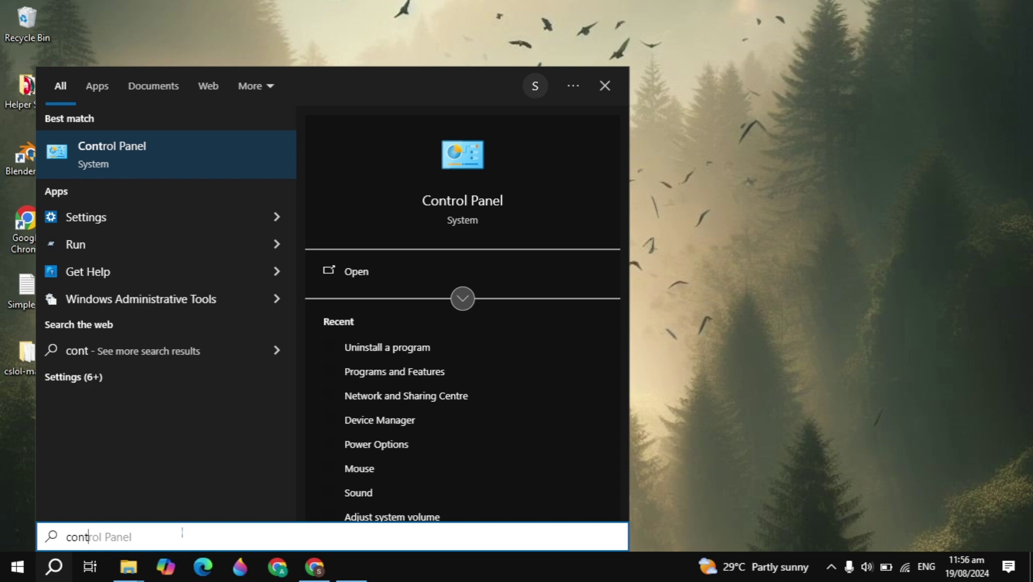
{"action": "key", "text": "Return"}
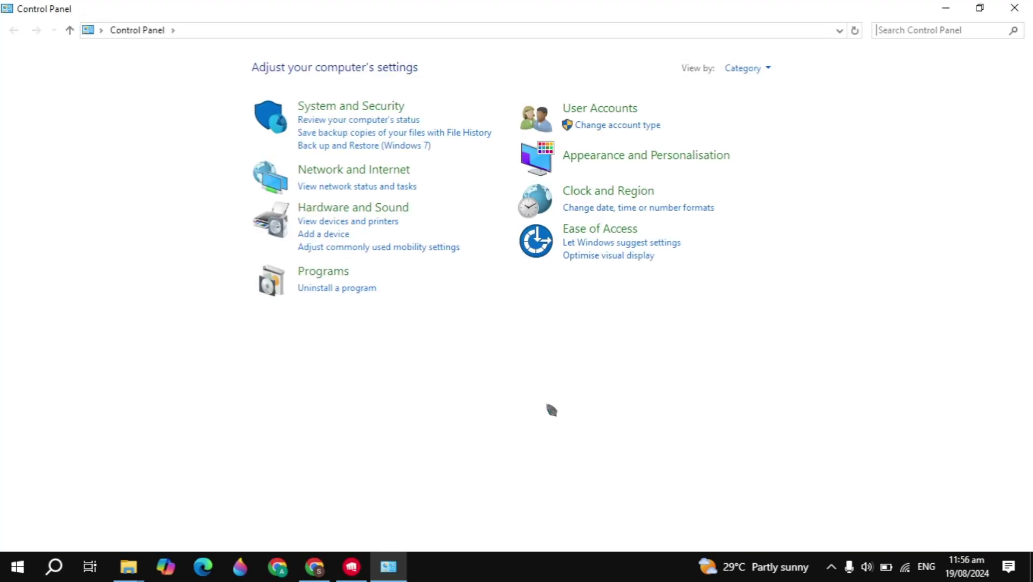
- In Programs and Features, find Riot Vanguard and uninstall it
{"action": "left_click", "coordinate": [316, 290]}
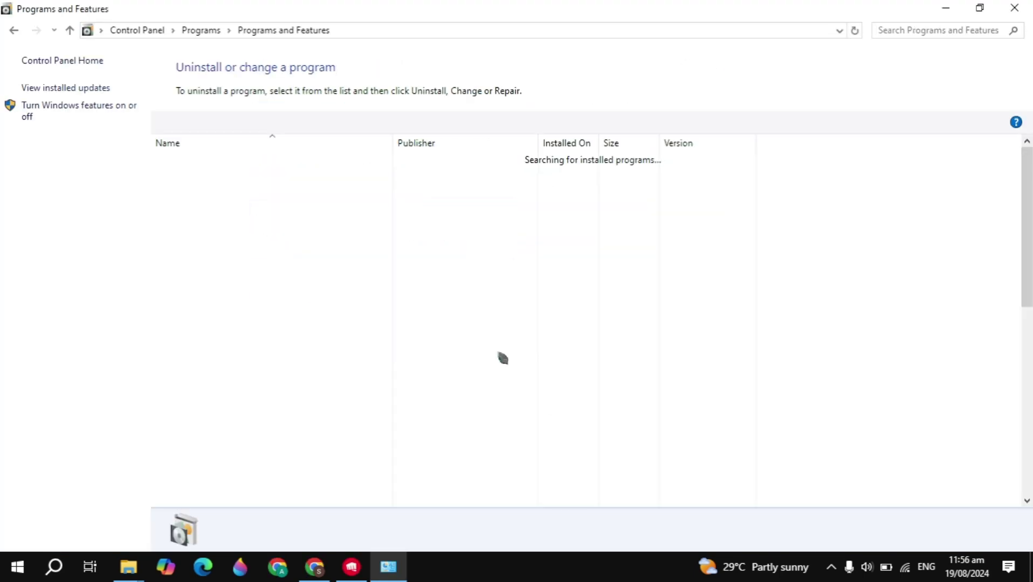
{"action": "scroll", "coordinate": [503, 359], "scroll_direction": "down", "scroll_amount": 11}
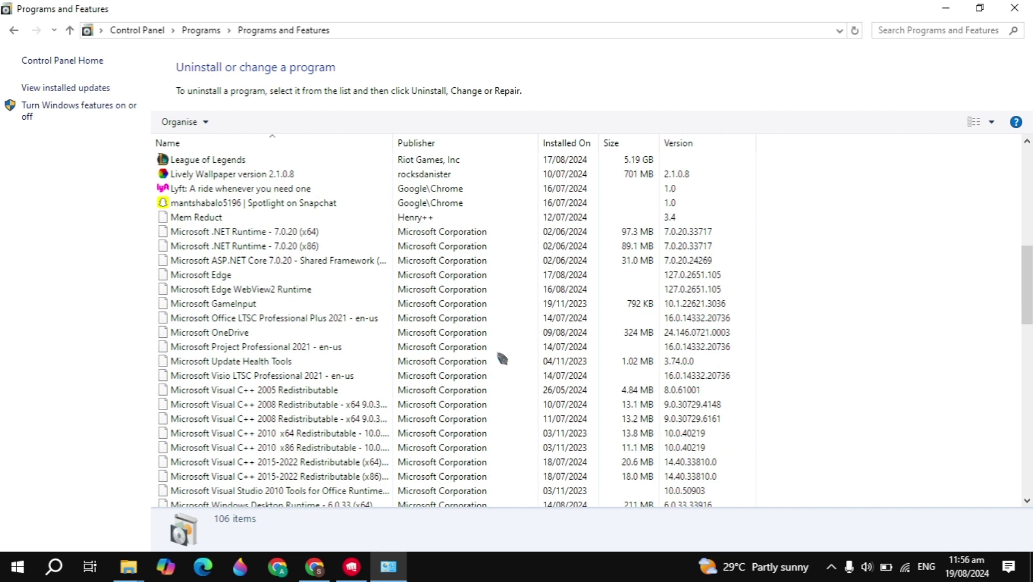
{"action": "scroll", "coordinate": [502, 359], "scroll_direction": "down", "scroll_amount": 9}
{"action": "scroll", "coordinate": [307, 287], "scroll_direction": "down", "scroll_amount": 2}
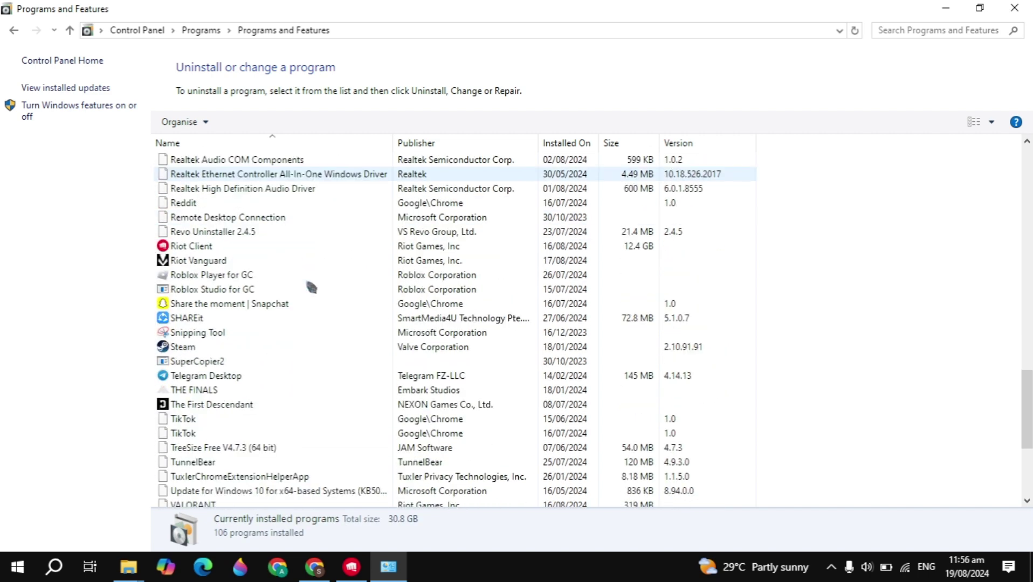
{"action": "scroll", "coordinate": [302, 291], "scroll_direction": "up", "scroll_amount": 1}
{"action": "right_click", "coordinate": [261, 295]}
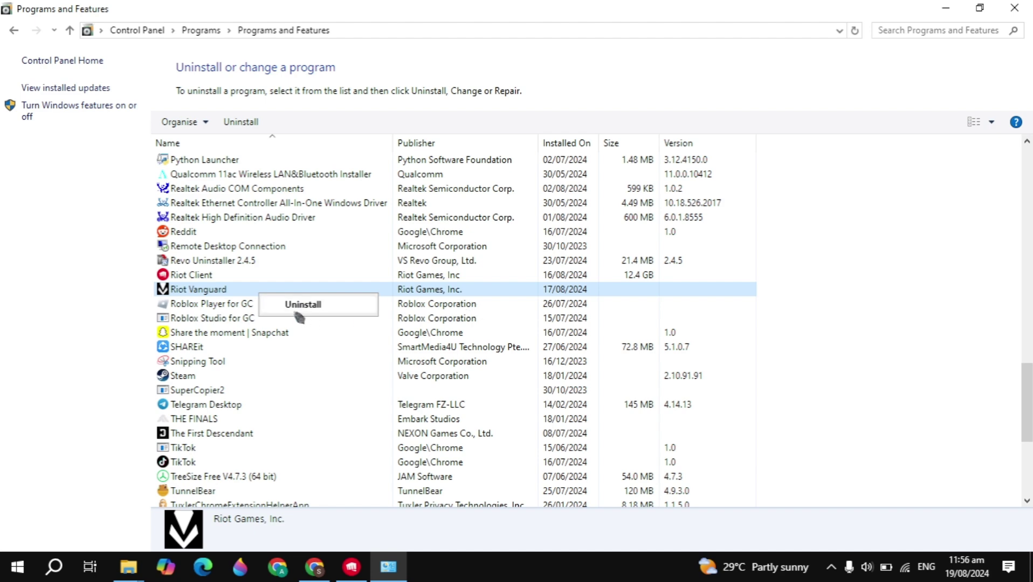
{"action": "left_click", "coordinate": [906, 211]}
- Close the installed programs list, reopen Riot Client's League of Legends page, then minimise the client
{"action": "left_click", "coordinate": [1015, 7]}
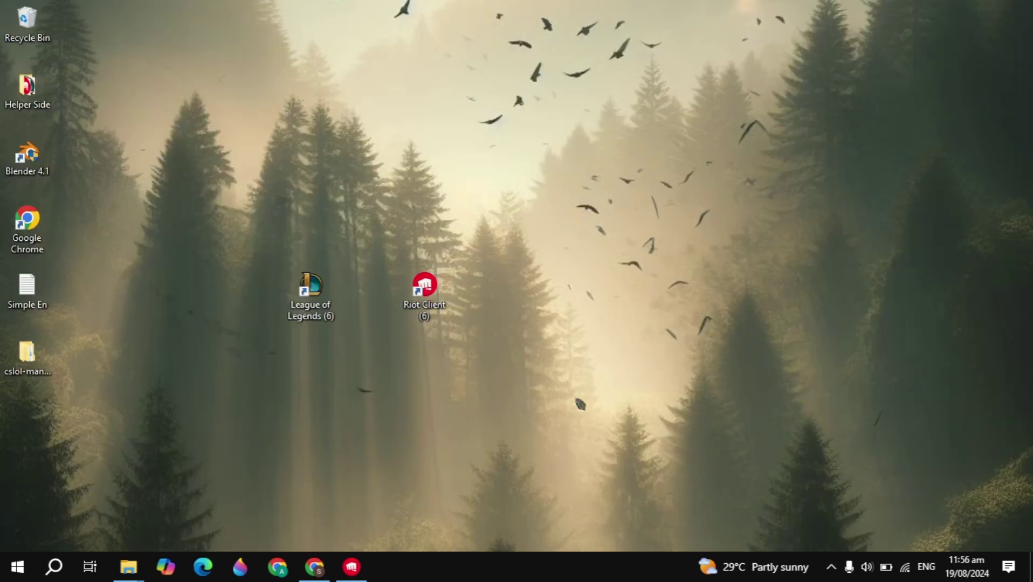
{"action": "left_click", "coordinate": [352, 567]}
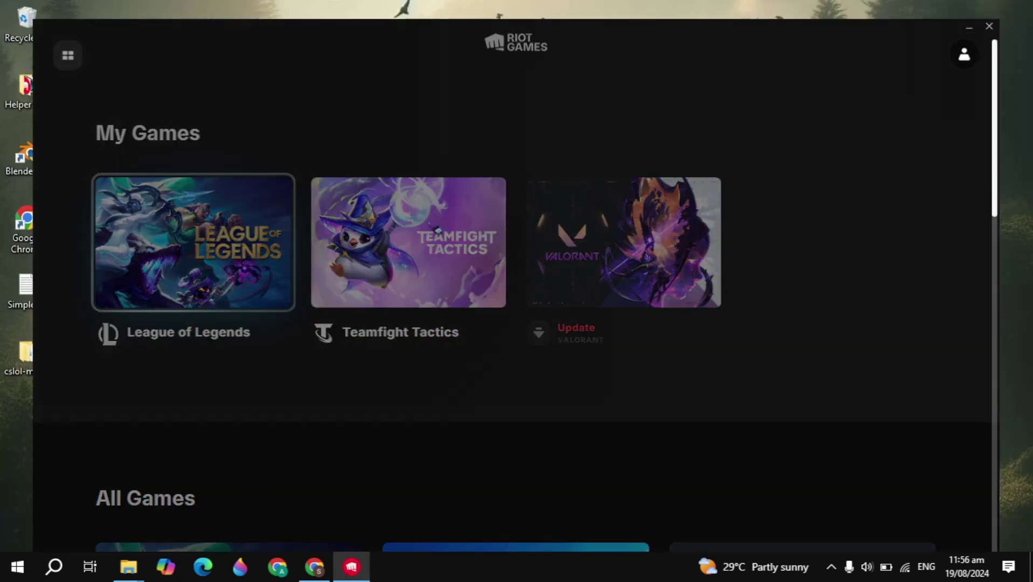
{"action": "left_click", "coordinate": [219, 274]}
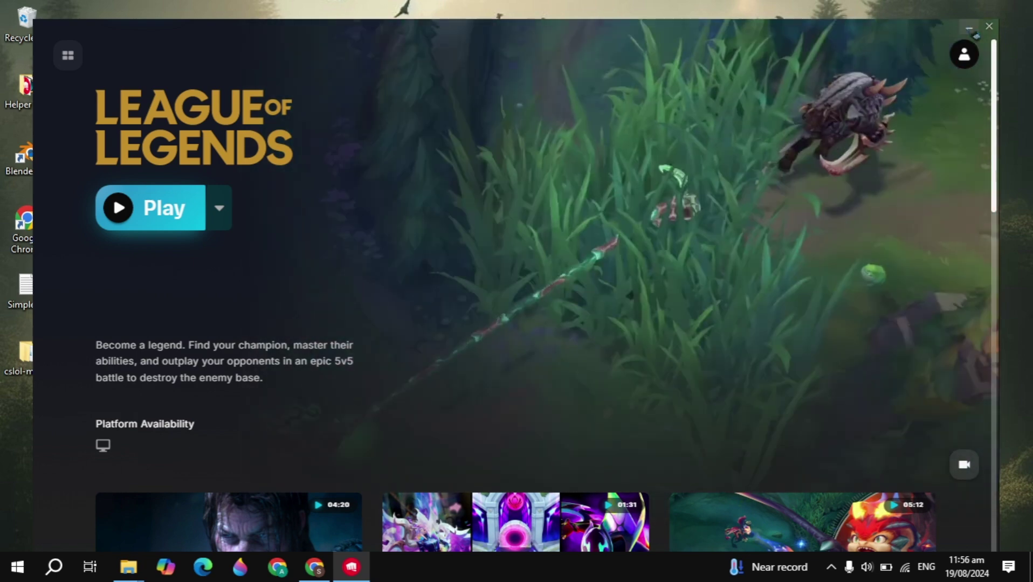
{"action": "left_click", "coordinate": [971, 28]}
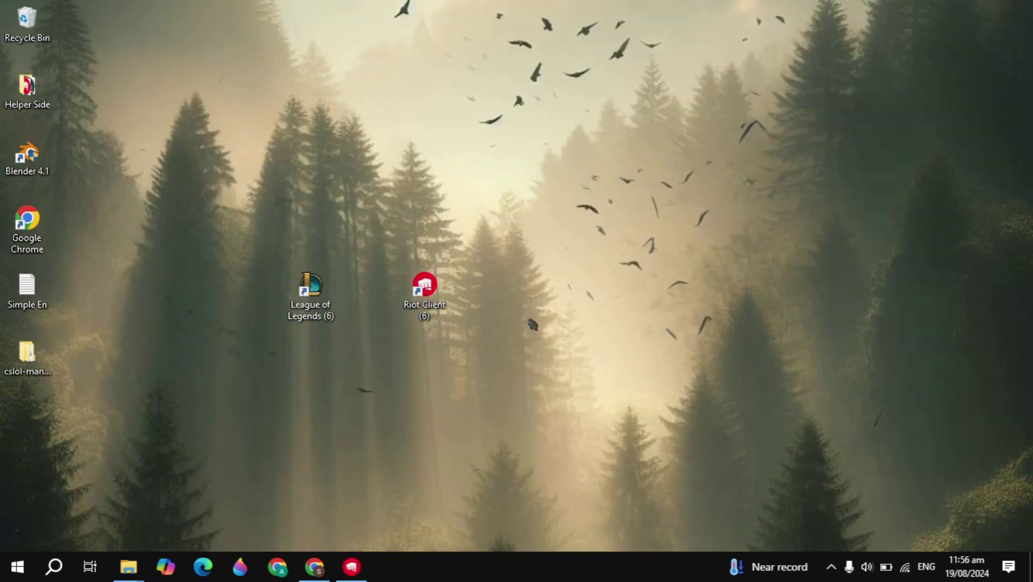